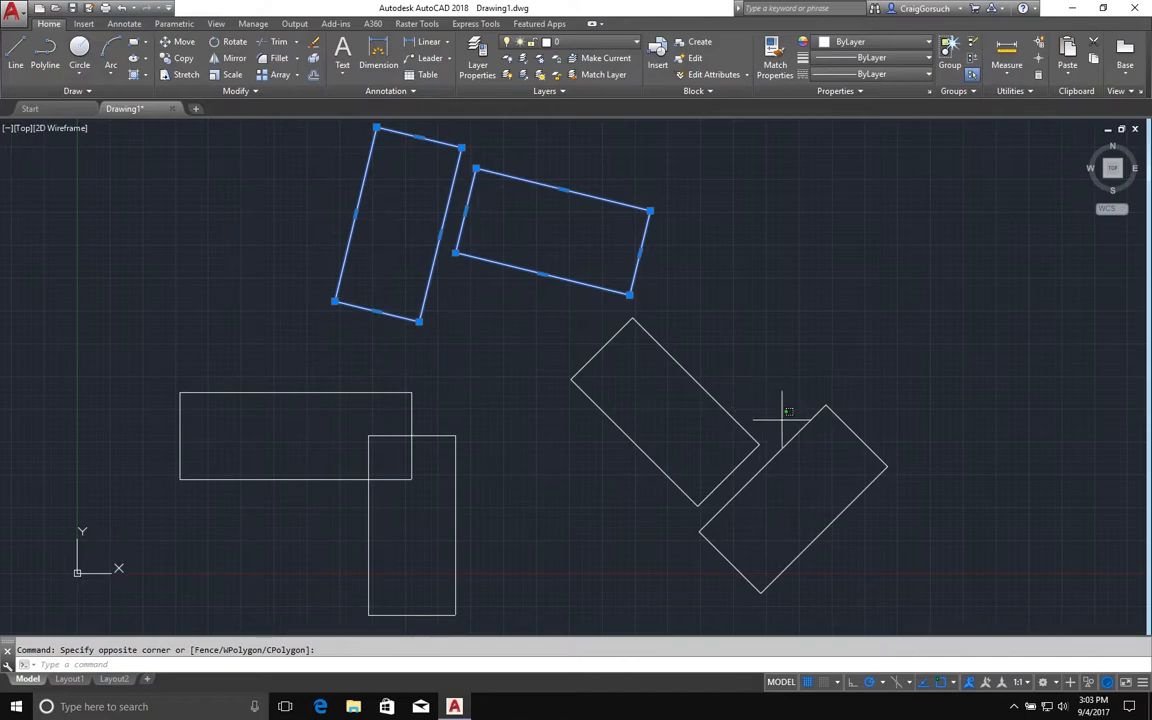
Erase the four rotated rectangles and the vertical rectangle, keeping only the horizontal one
click(712, 501)
key(Delete)
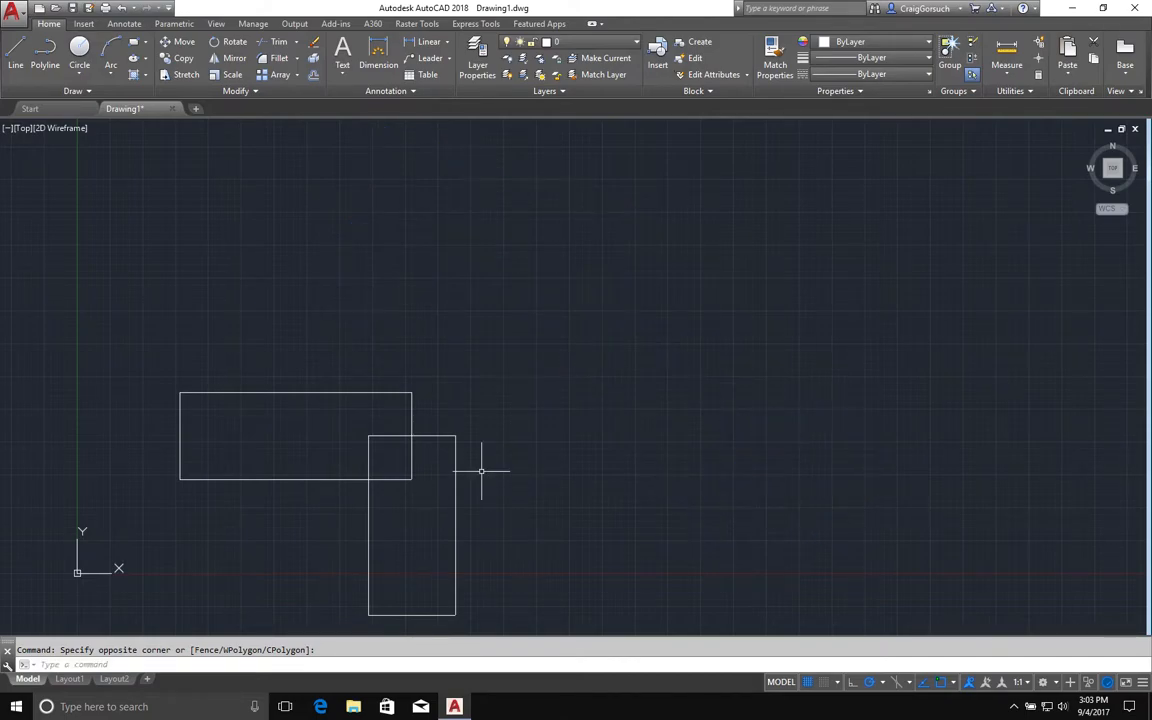
middle_drag(452, 535, 491, 515)
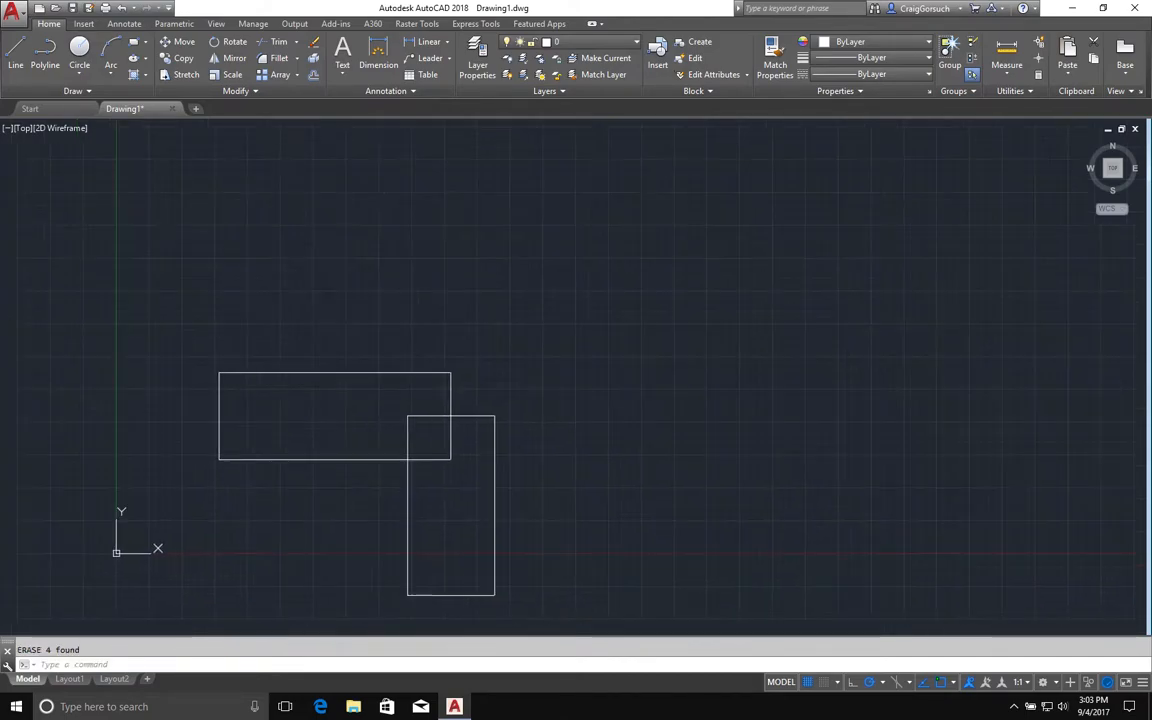
text(e)
key(Return)
click(494, 521)
key(Return)
Enlarge and centre the view of the remaining horizontal rectangle with real-time zoom and pan
middle_drag(278, 483, 463, 520)
text(z)
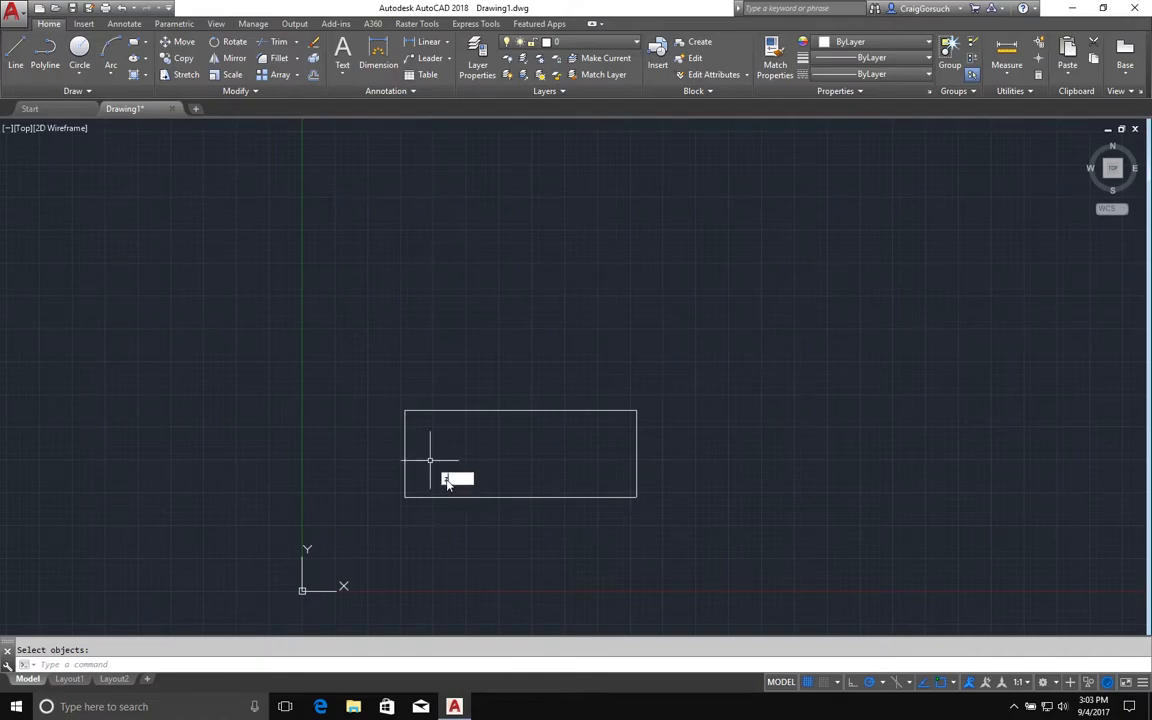
key(Return)
key(Return)
drag(452, 548, 479, 374)
middle_drag(479, 374, 494, 190)
key(Escape)
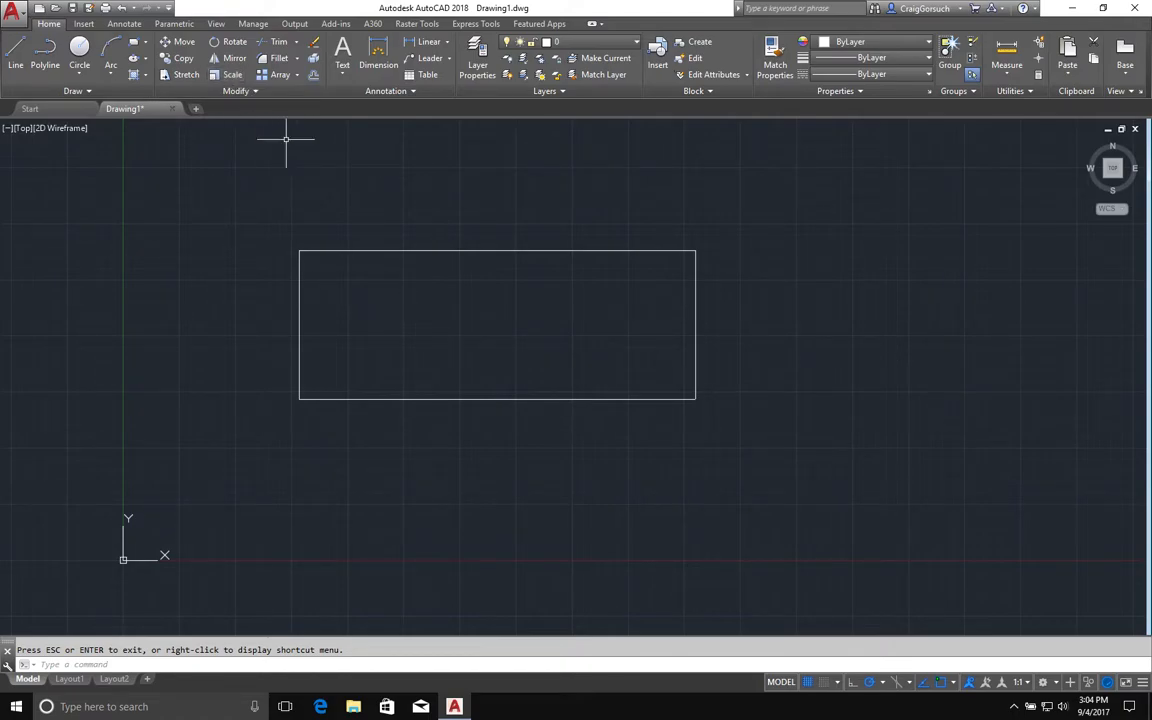
Try scaling the rectangle by a factor of .5 from its lower-left corner, and undo the scaling
text(sc)
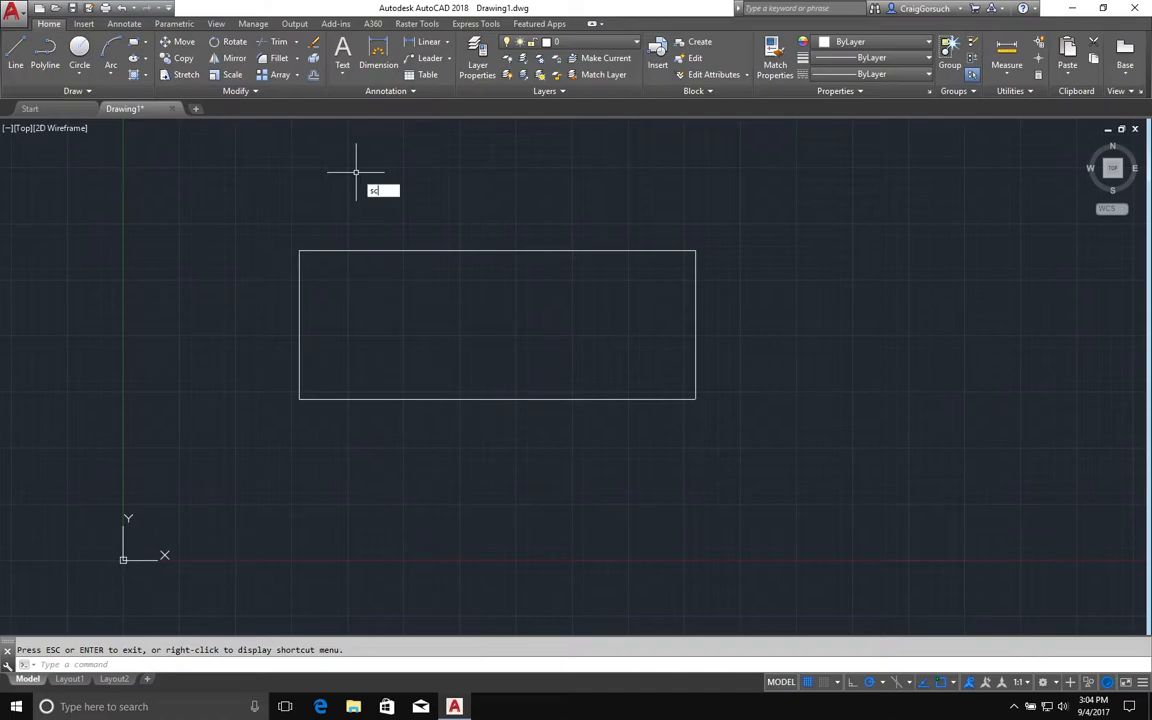
key(Return)
click(391, 239)
click(364, 268)
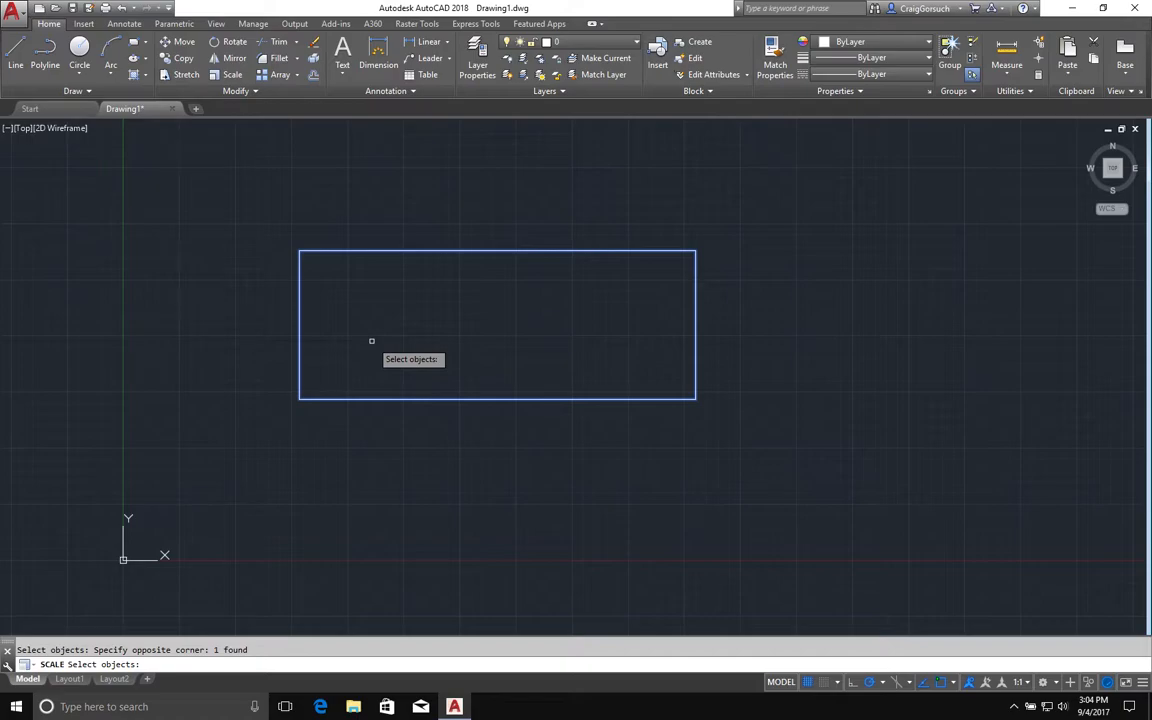
key(Return)
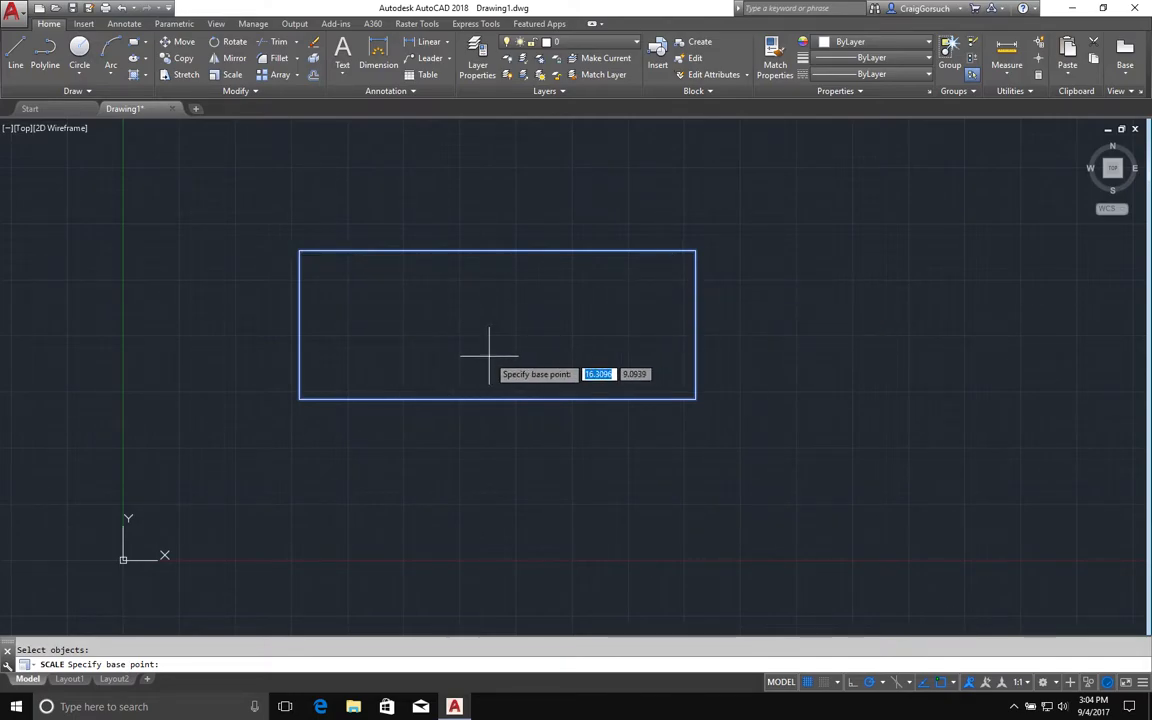
click(333, 398)
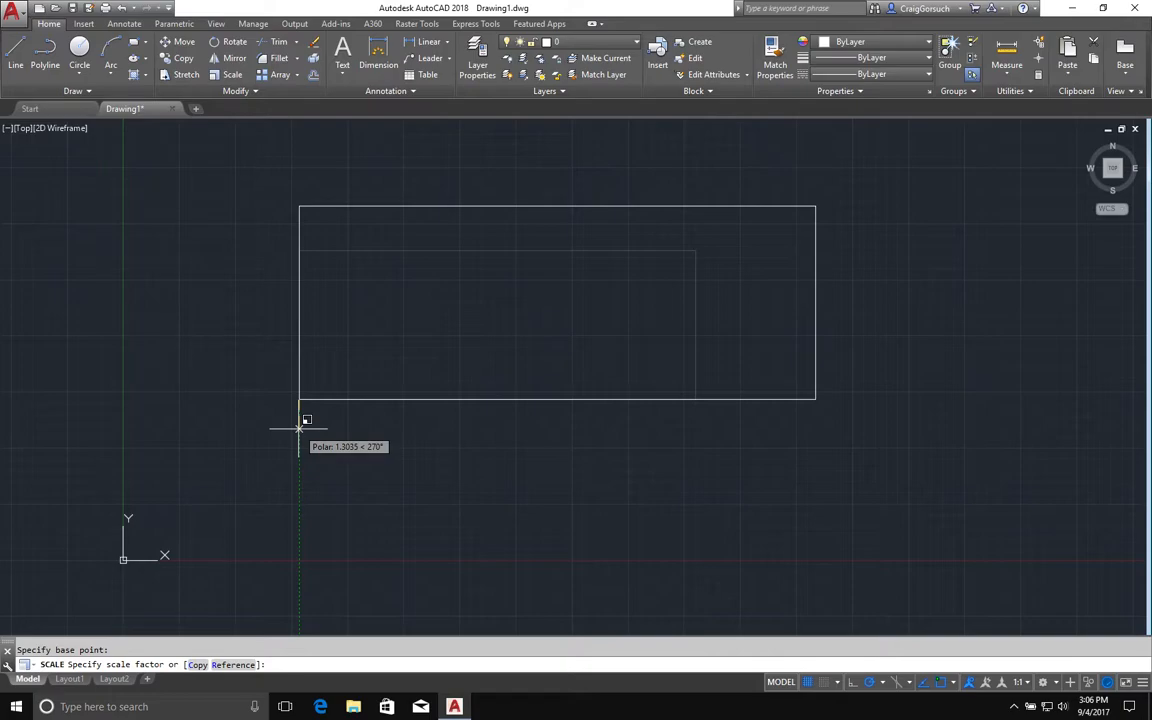
text(.5)
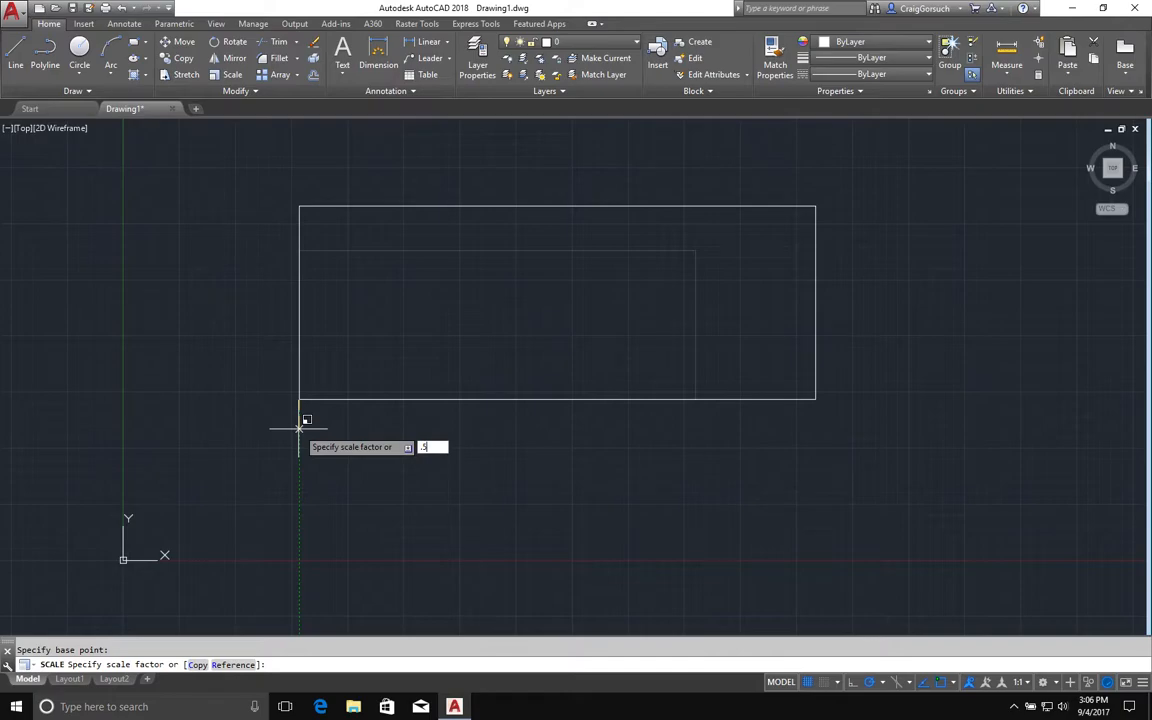
key(Return)
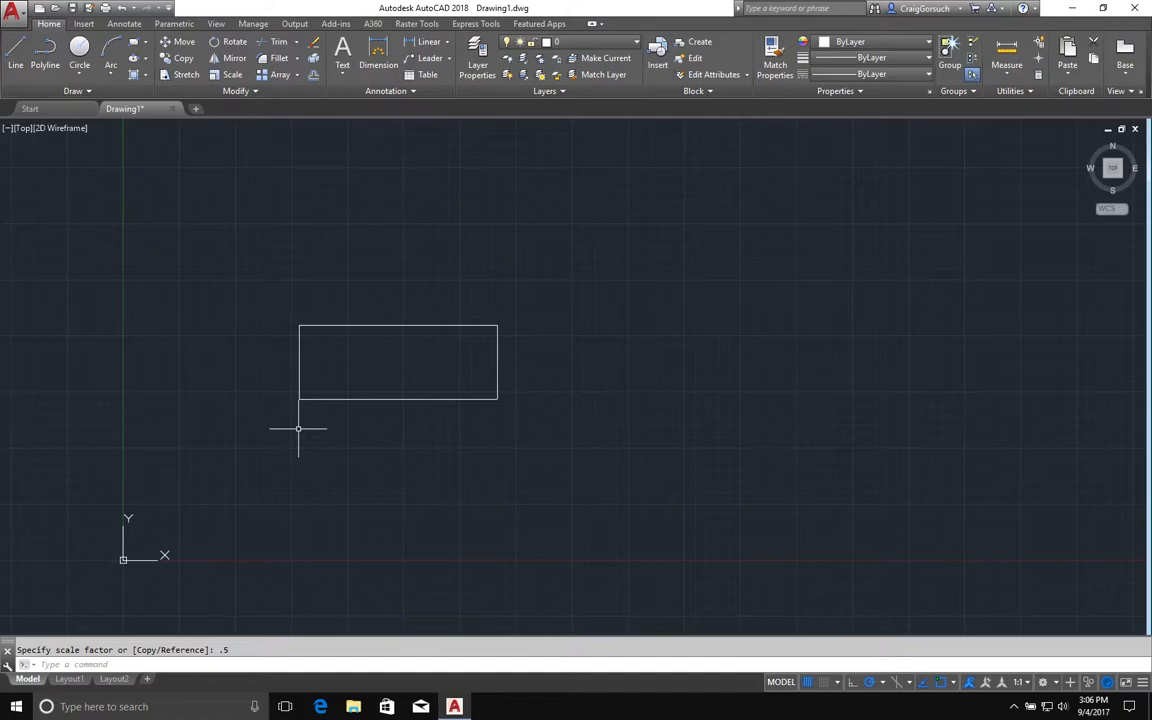
key(ctrl+z)
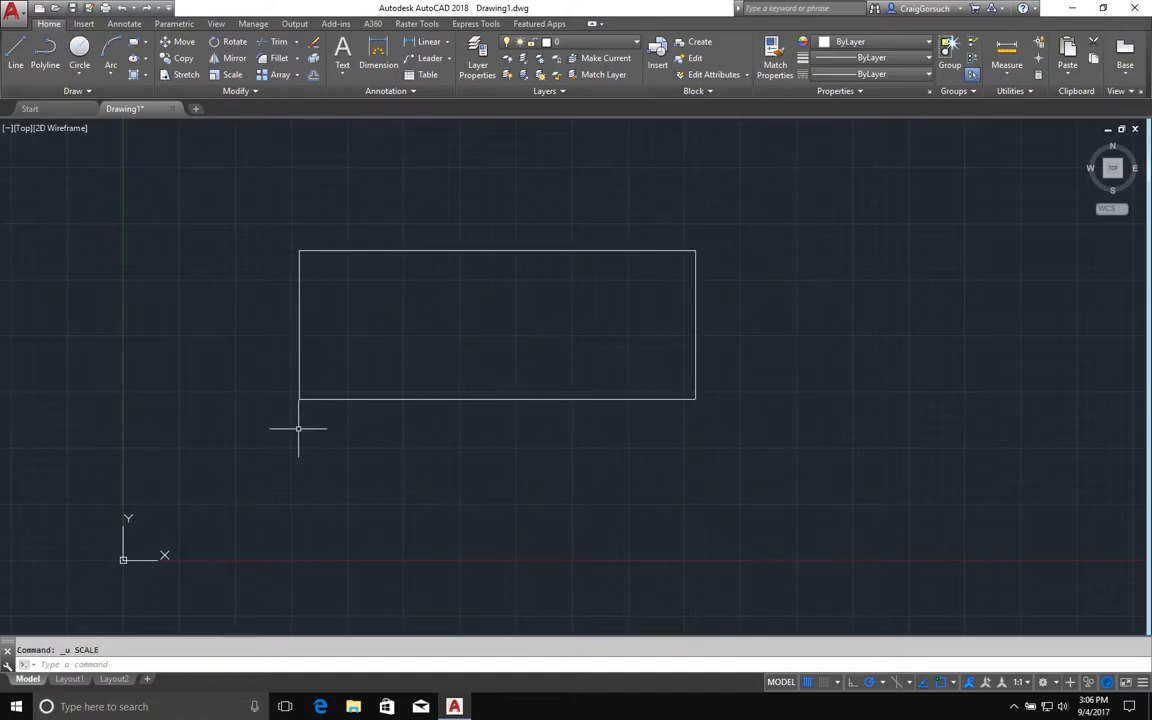
Scale the rectangle from its lower-left corner using the fractional scale factor 1/2
text(sc)
key(Return)
click(345, 424)
click(278, 357)
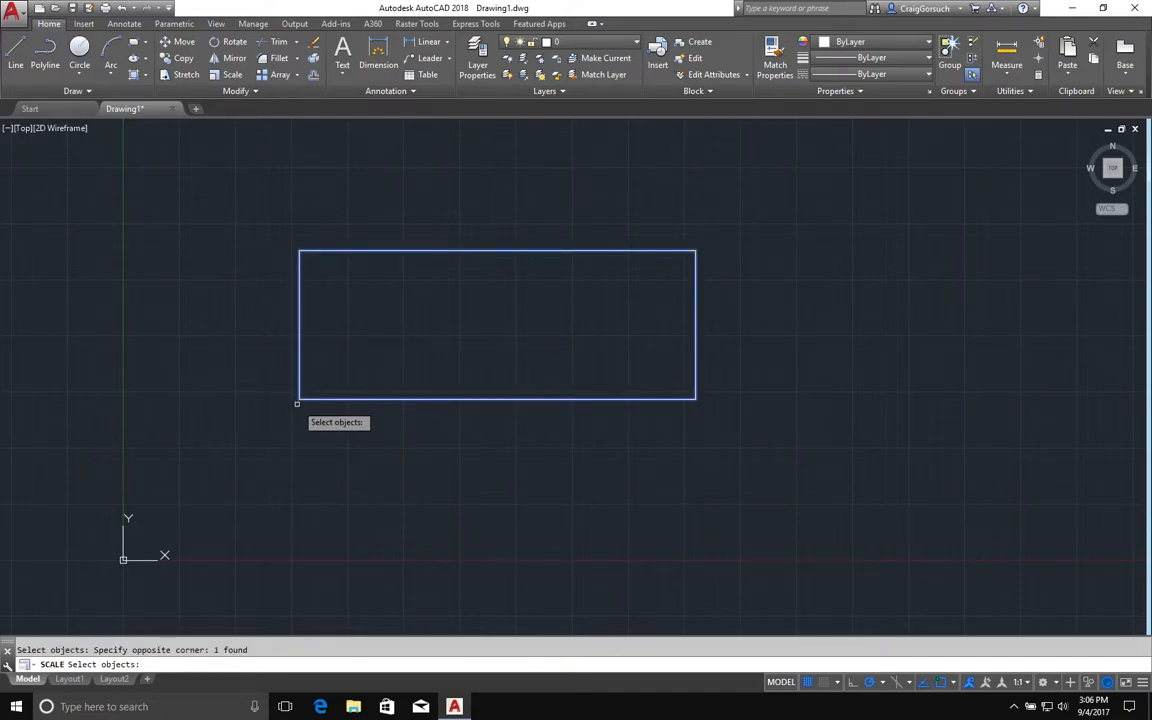
key(Return)
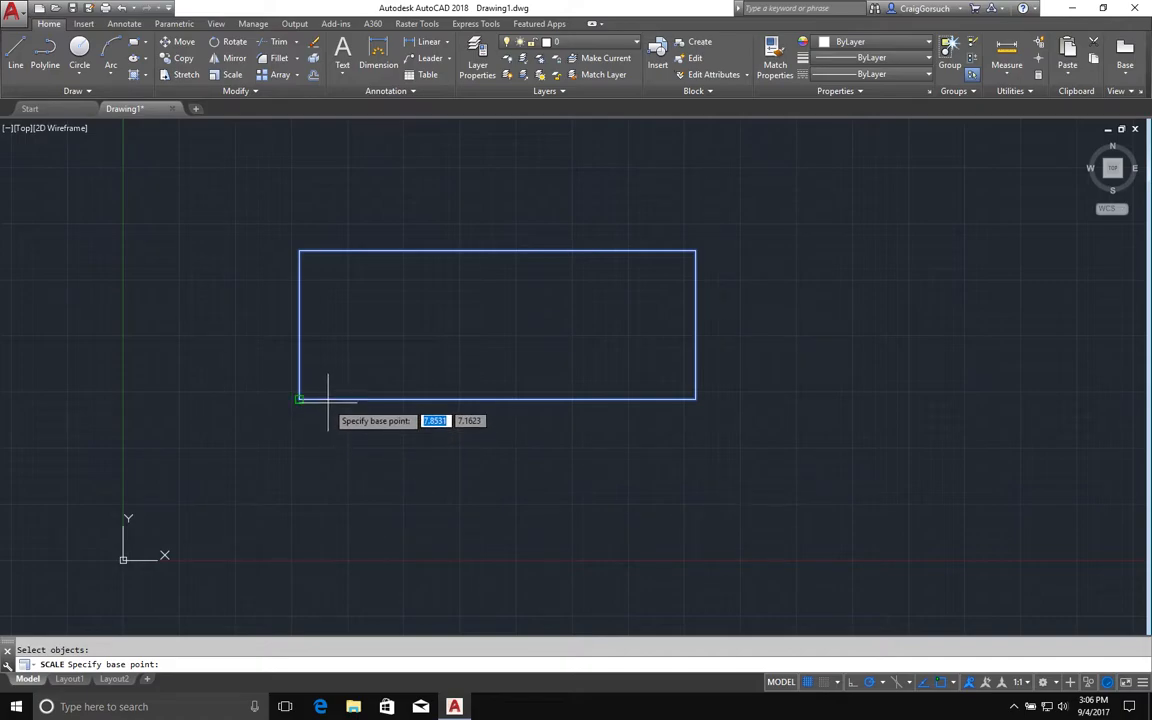
click(326, 399)
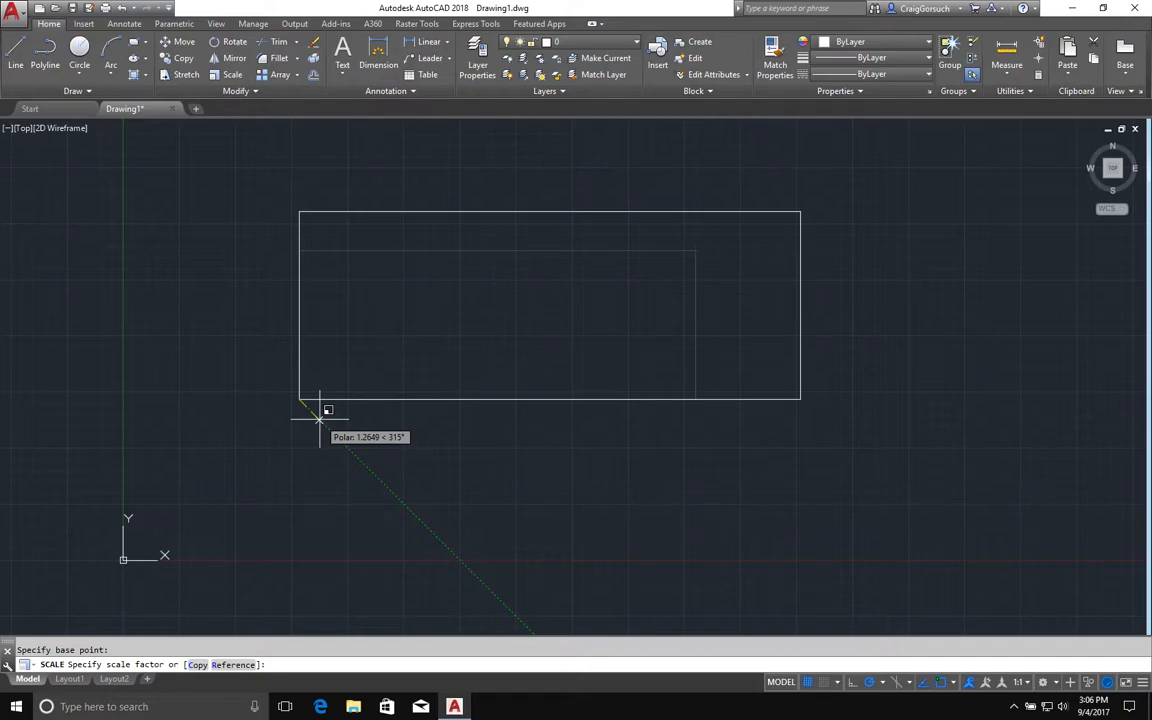
text(1/2)
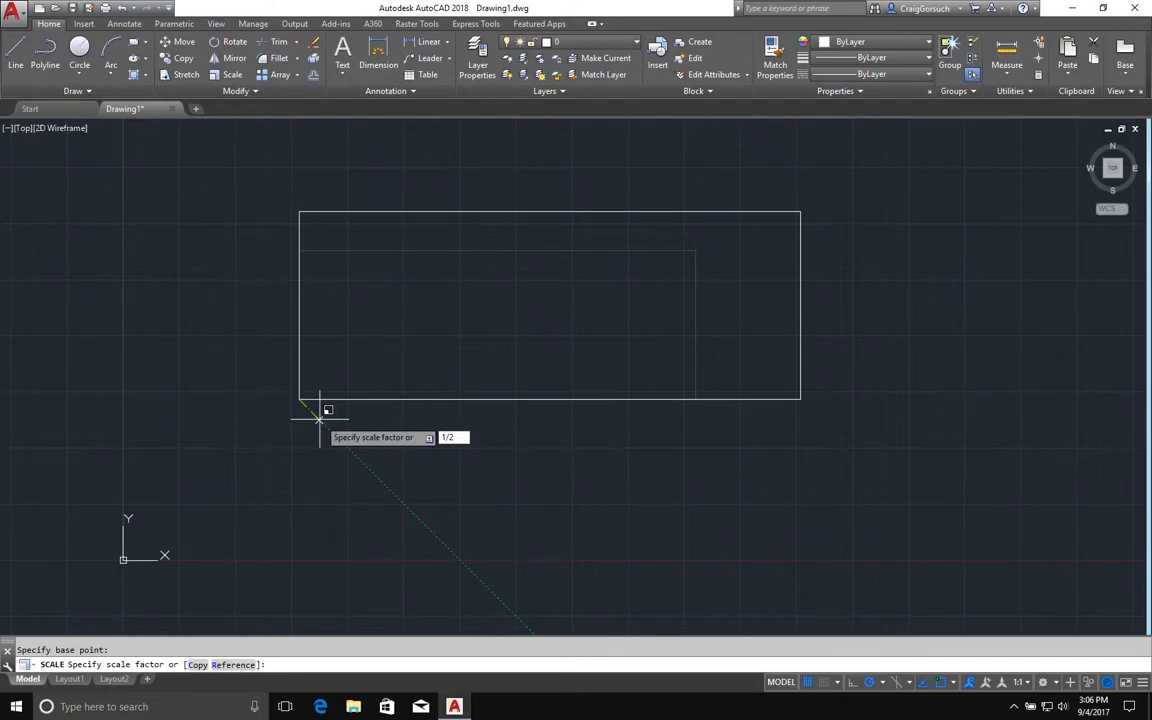
key(Return)
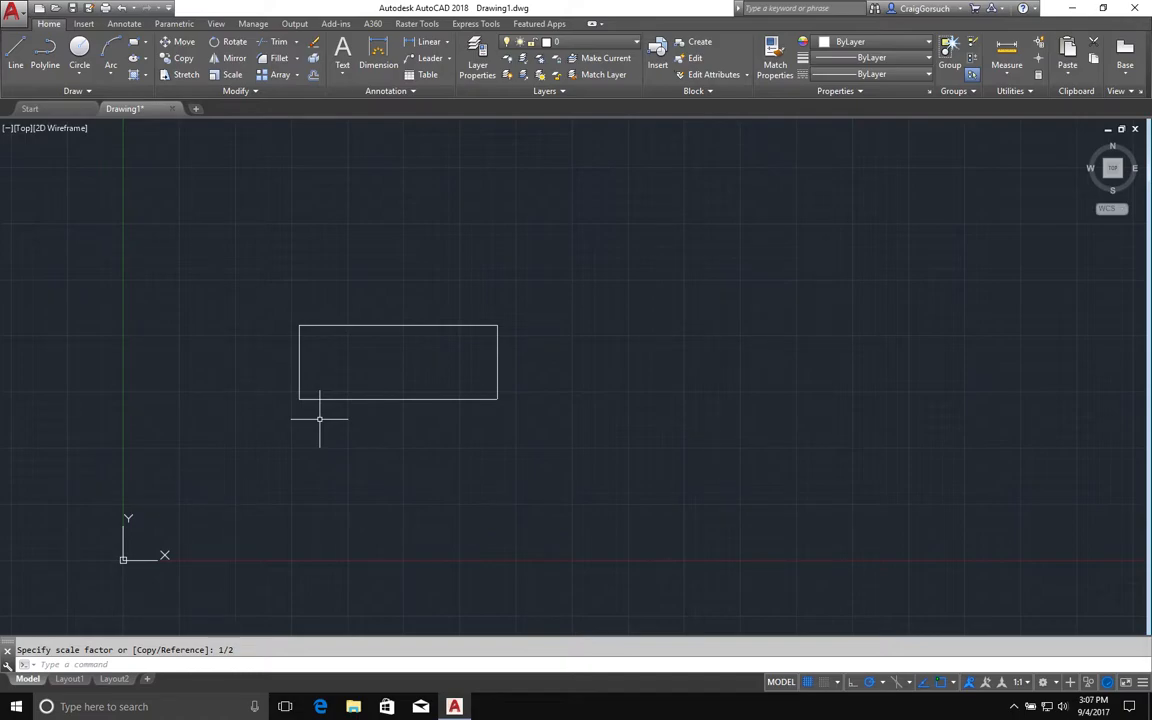
Scale the rectangle from its lower-left corner, trying 200% as the factor before entering 2
text(sc)
key(Return)
click(320, 419)
click(262, 373)
key(Return)
key(Return)
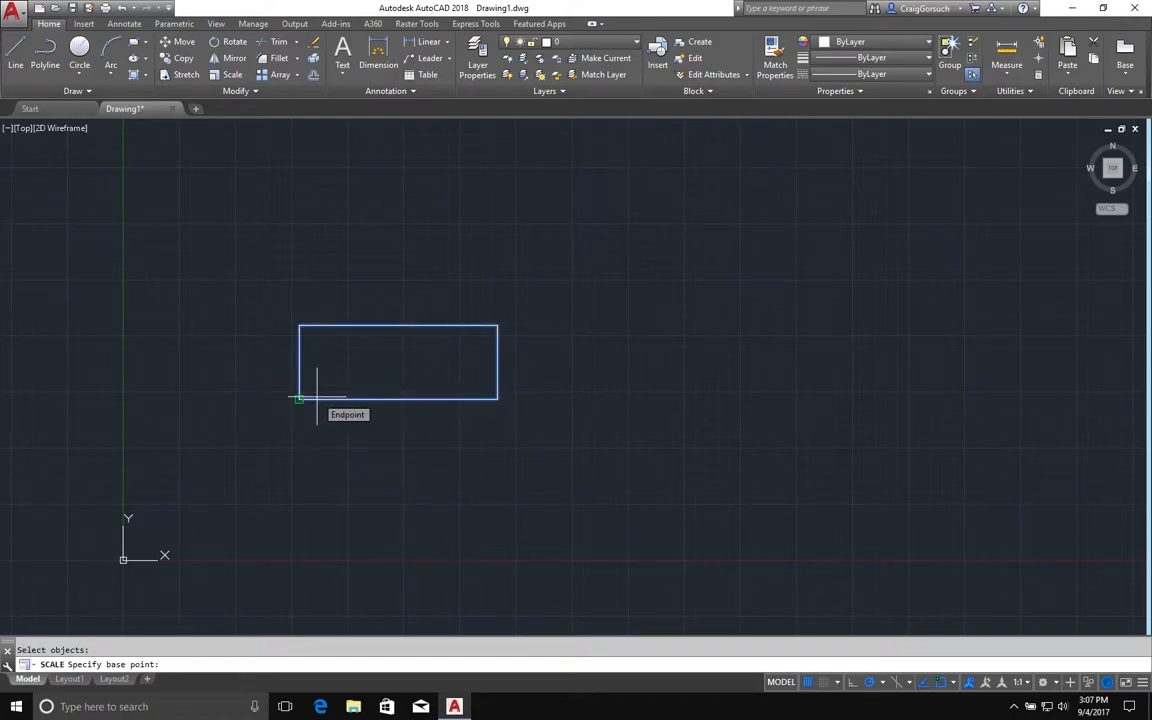
click(316, 397)
text(200%)
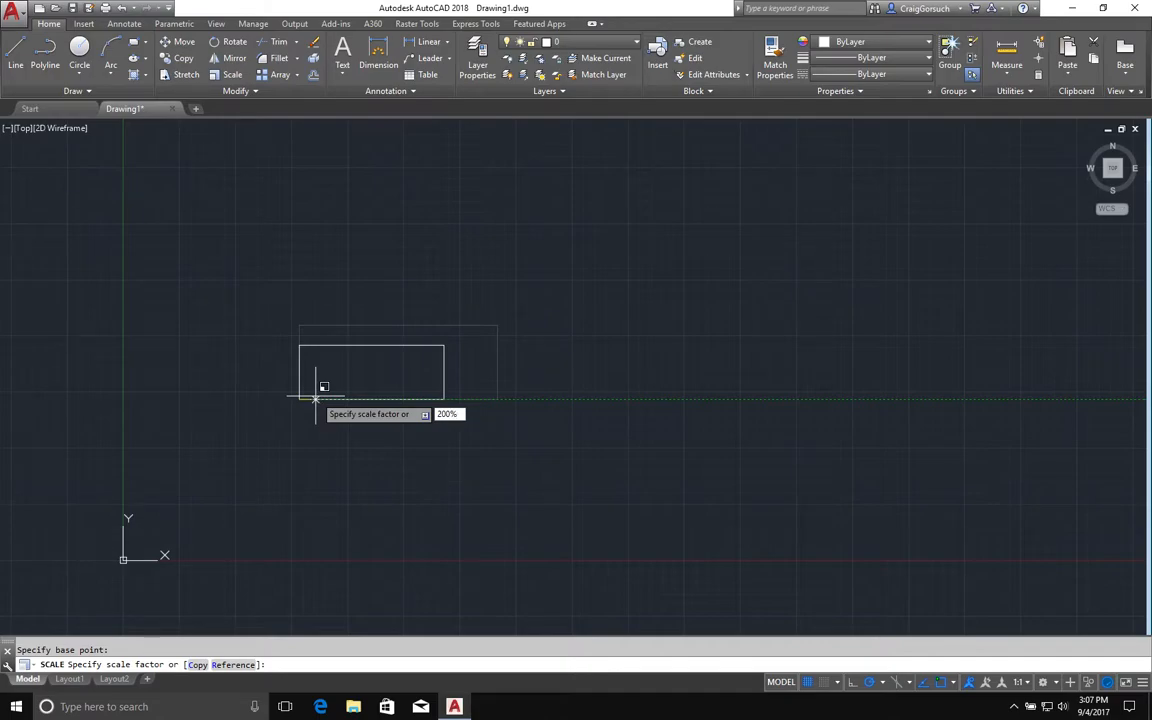
key(Return)
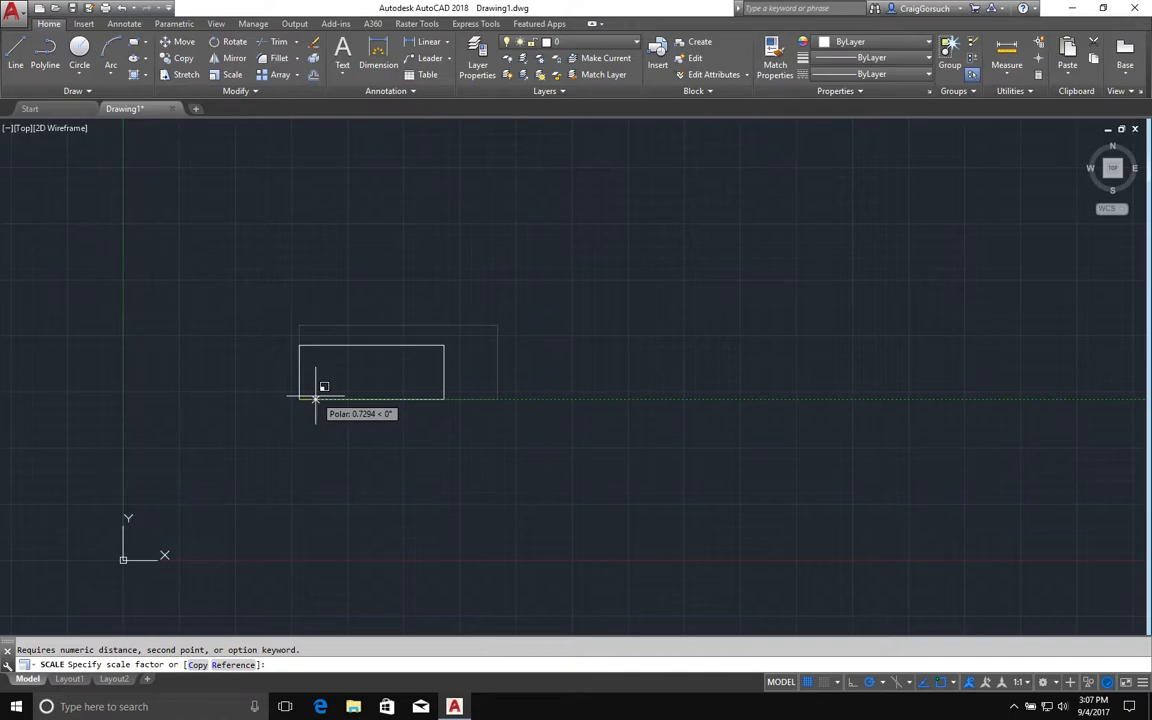
text(2)
key(Return)
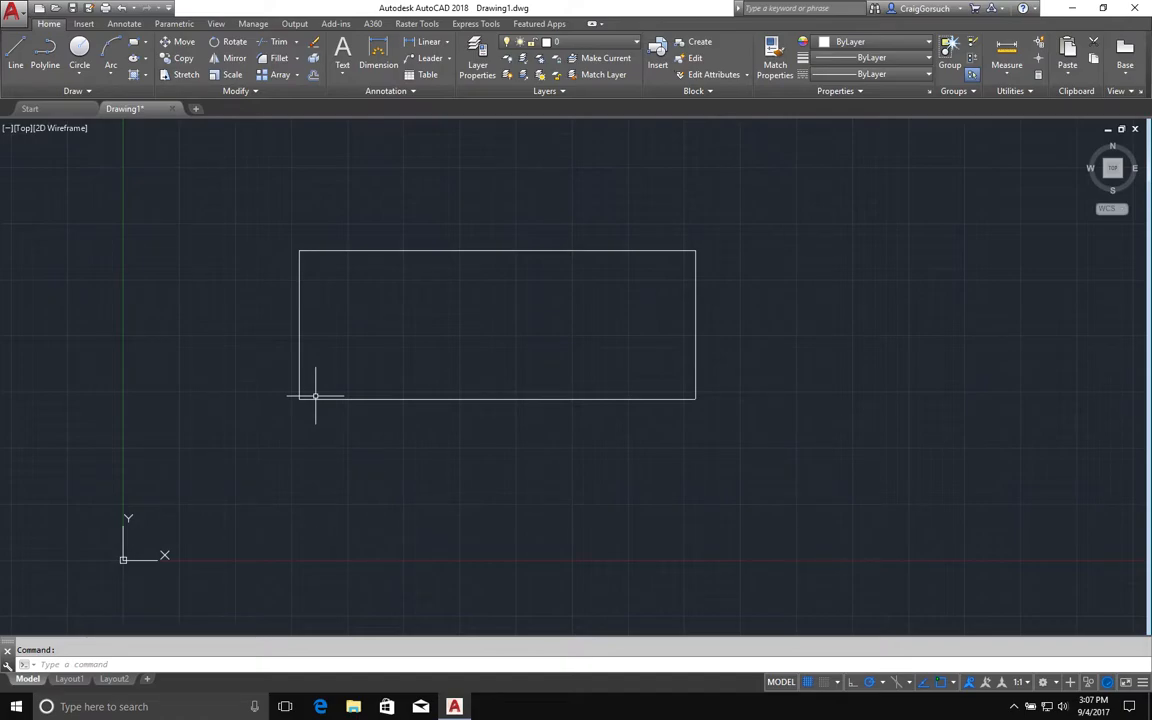
Draw a vertical line crossing the rectangle near its right end, extending beyond both its upper and lower edges
text(l)
key(Return)
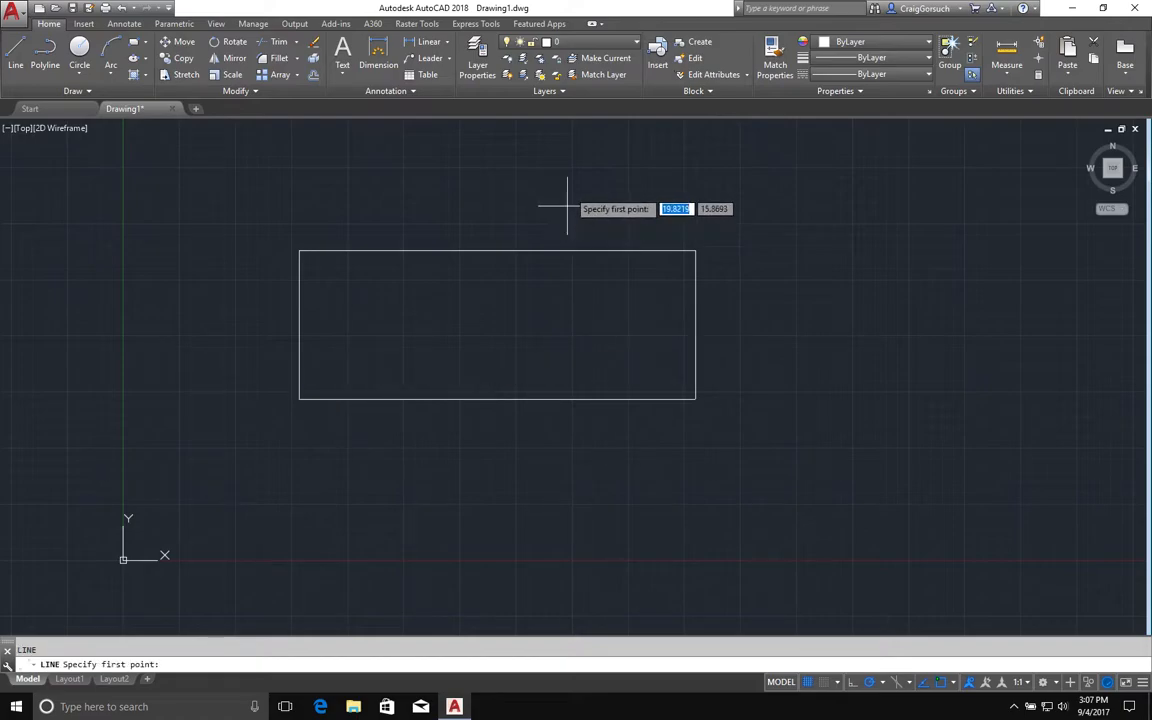
click(629, 198)
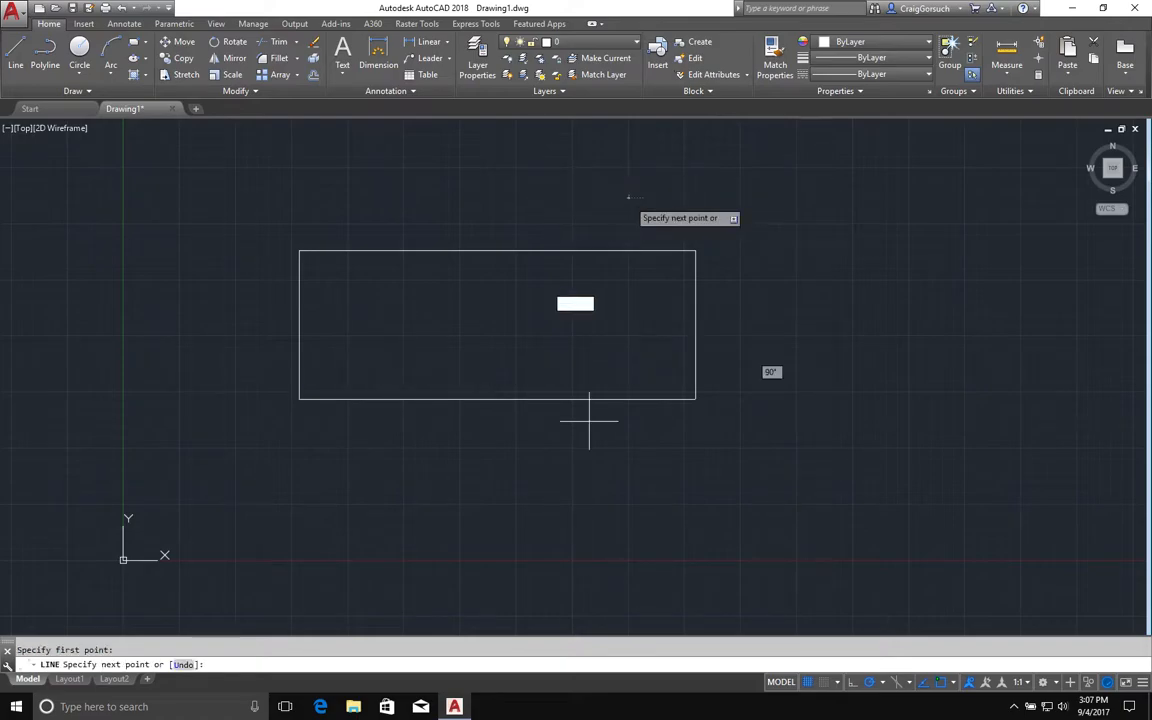
click(622, 480)
key(Escape)
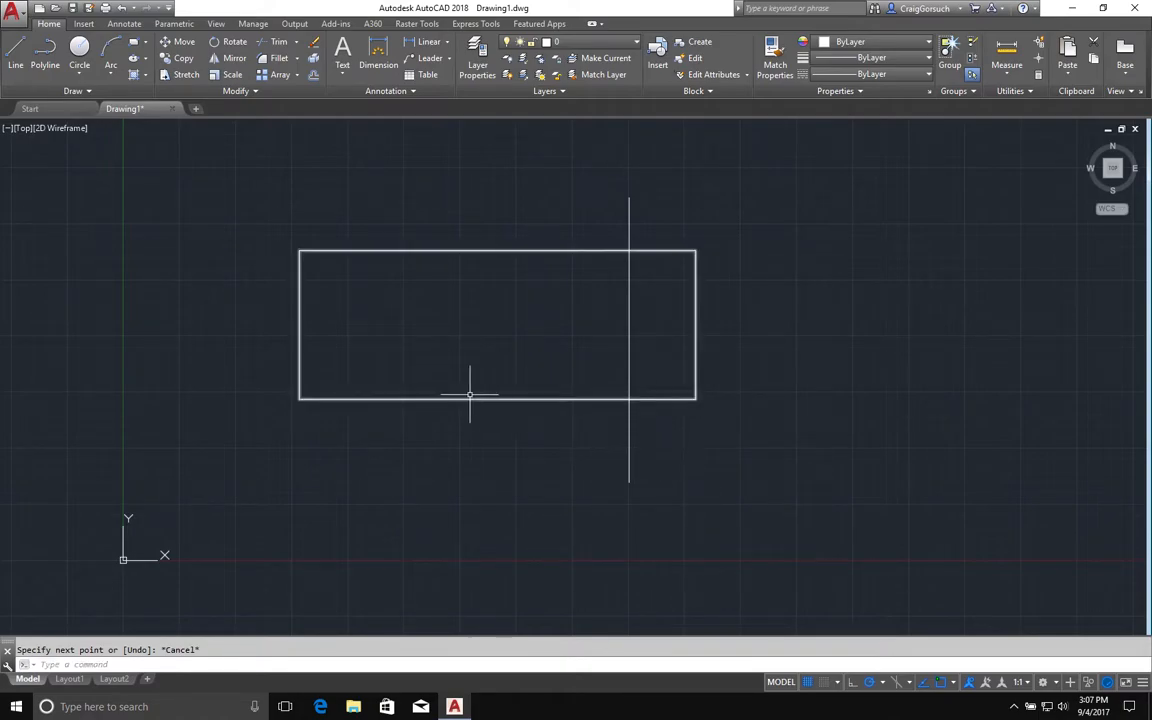
Scale the rectangle by reference from its lower-left corner, using its bottom edge as reference length and the vertical line as the new length
text(sc)
key(Return)
click(420, 398)
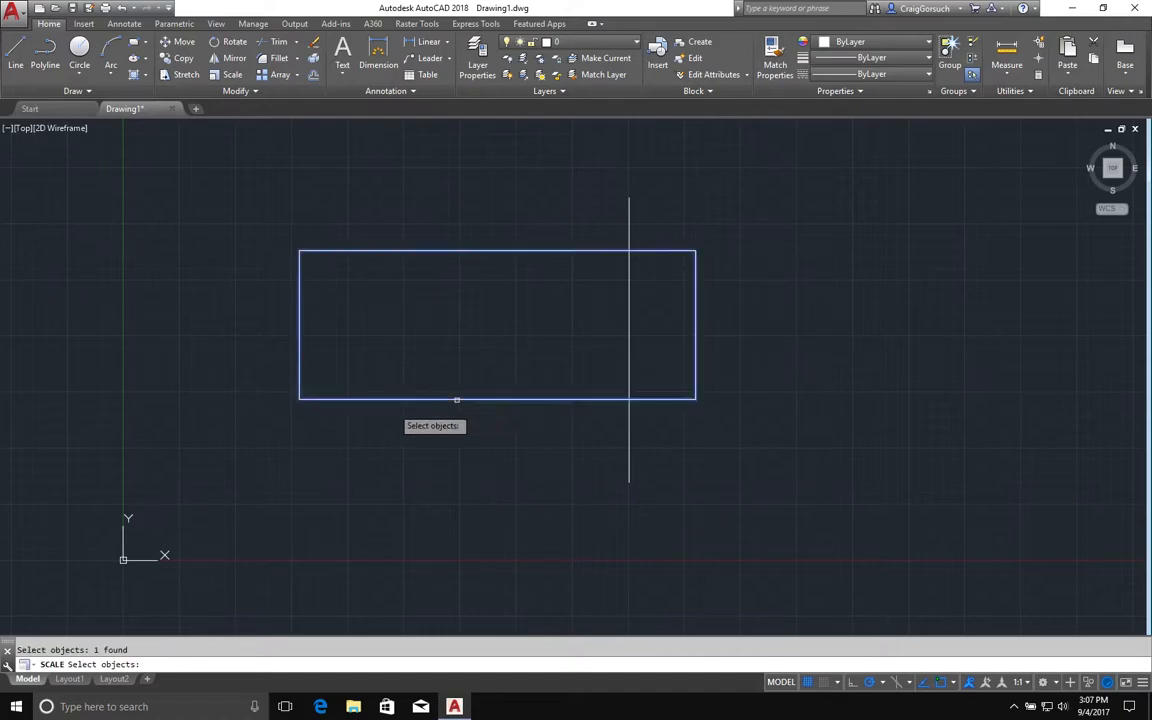
key(Return)
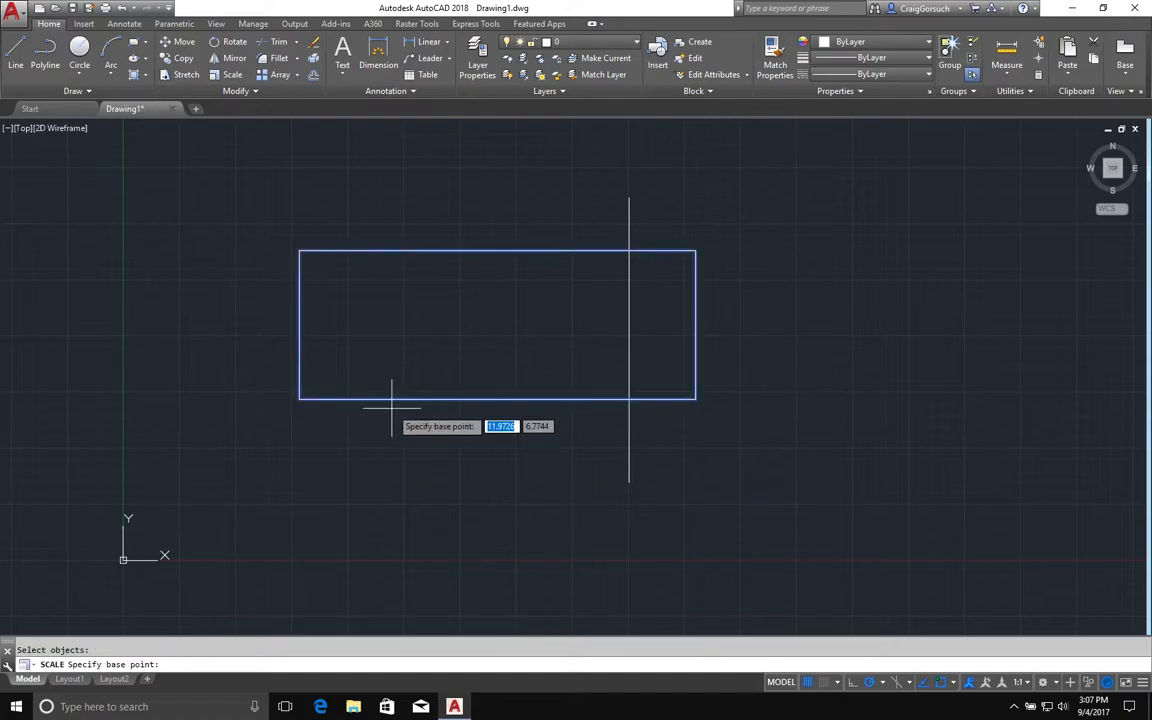
click(329, 398)
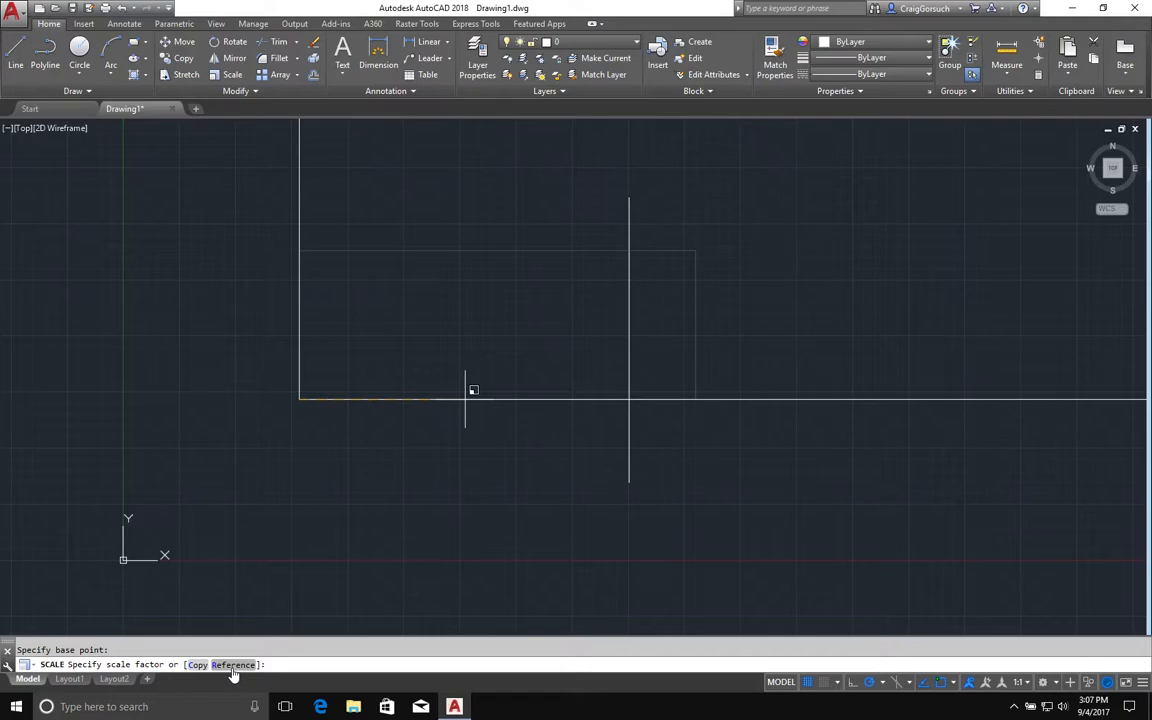
text(r)
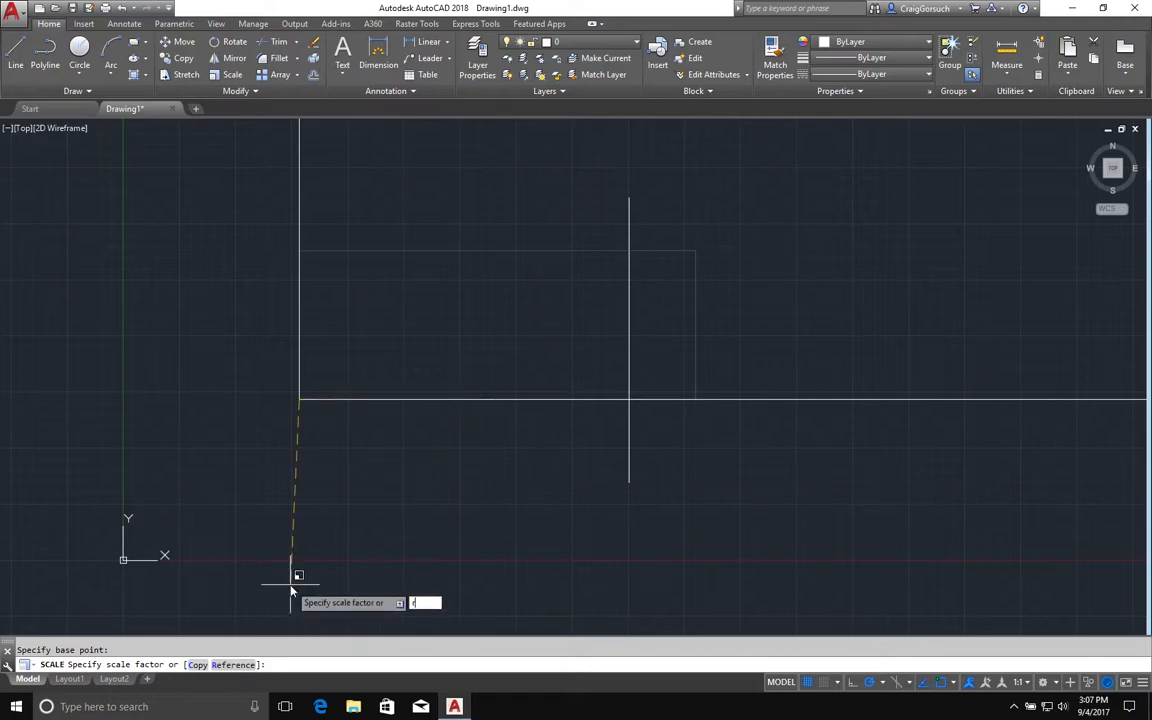
key(Return)
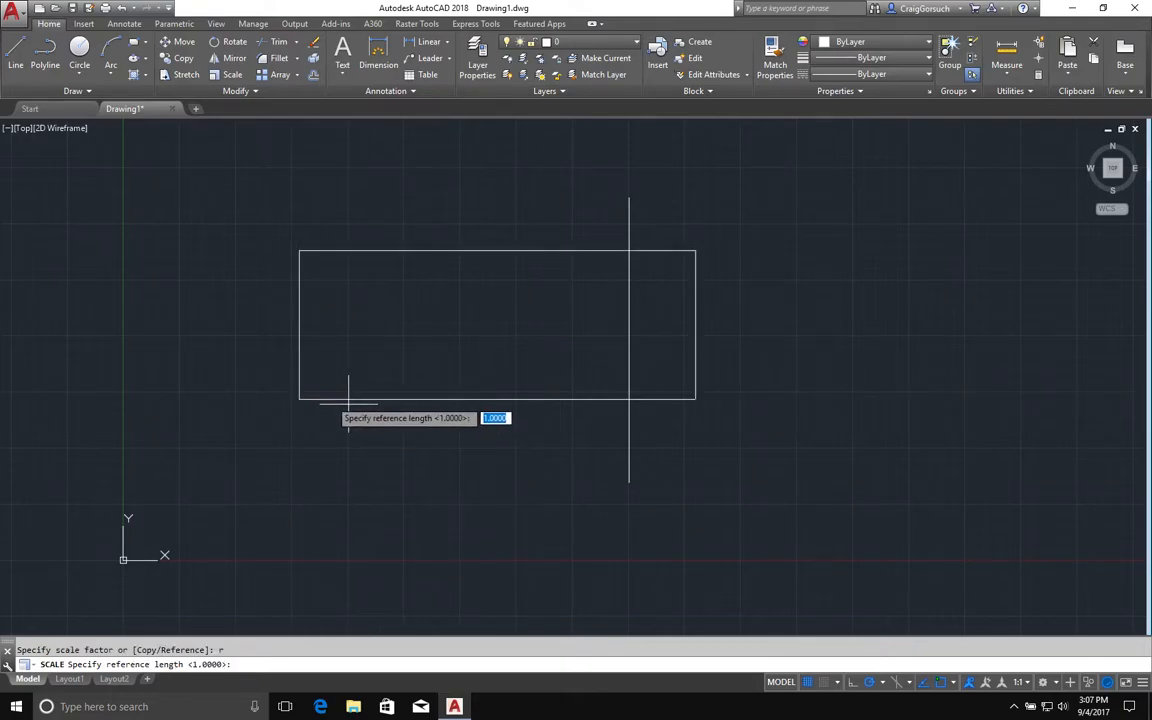
click(299, 399)
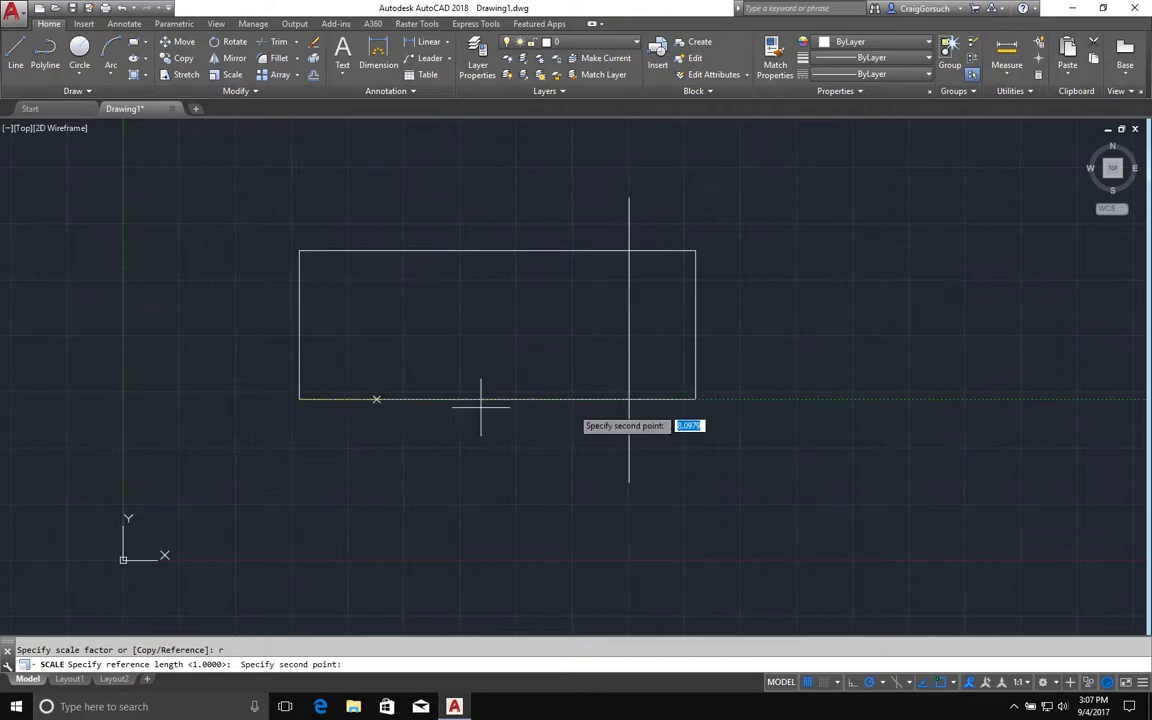
click(695, 399)
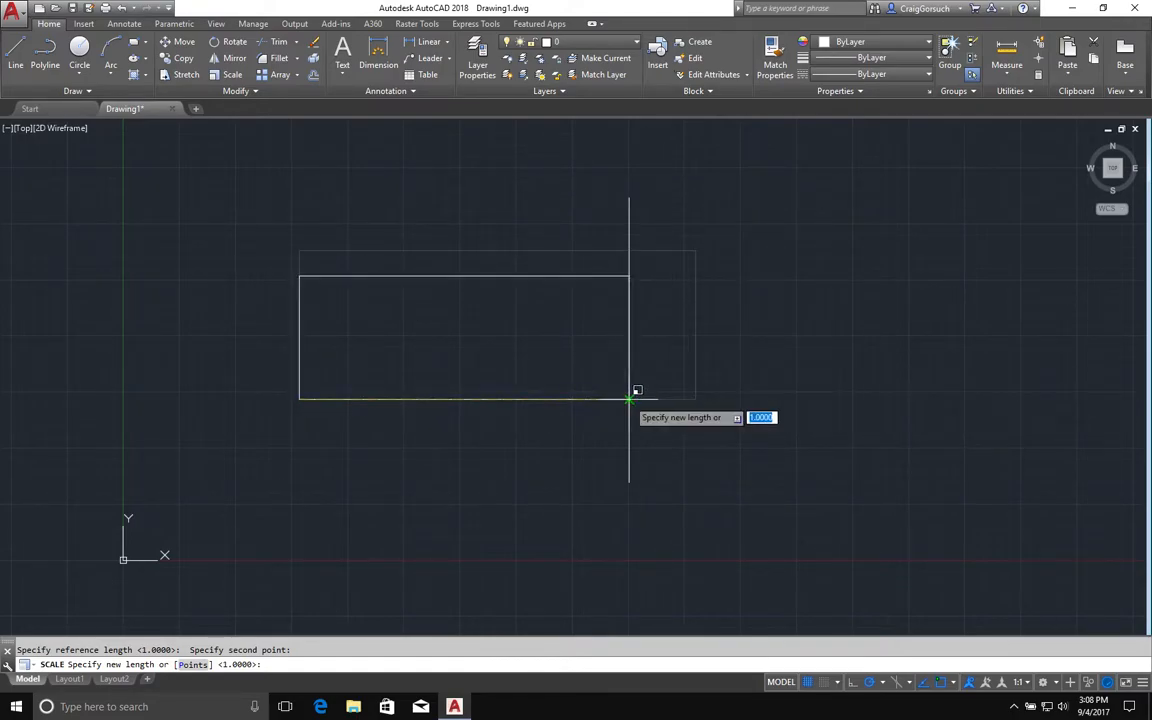
click(629, 397)
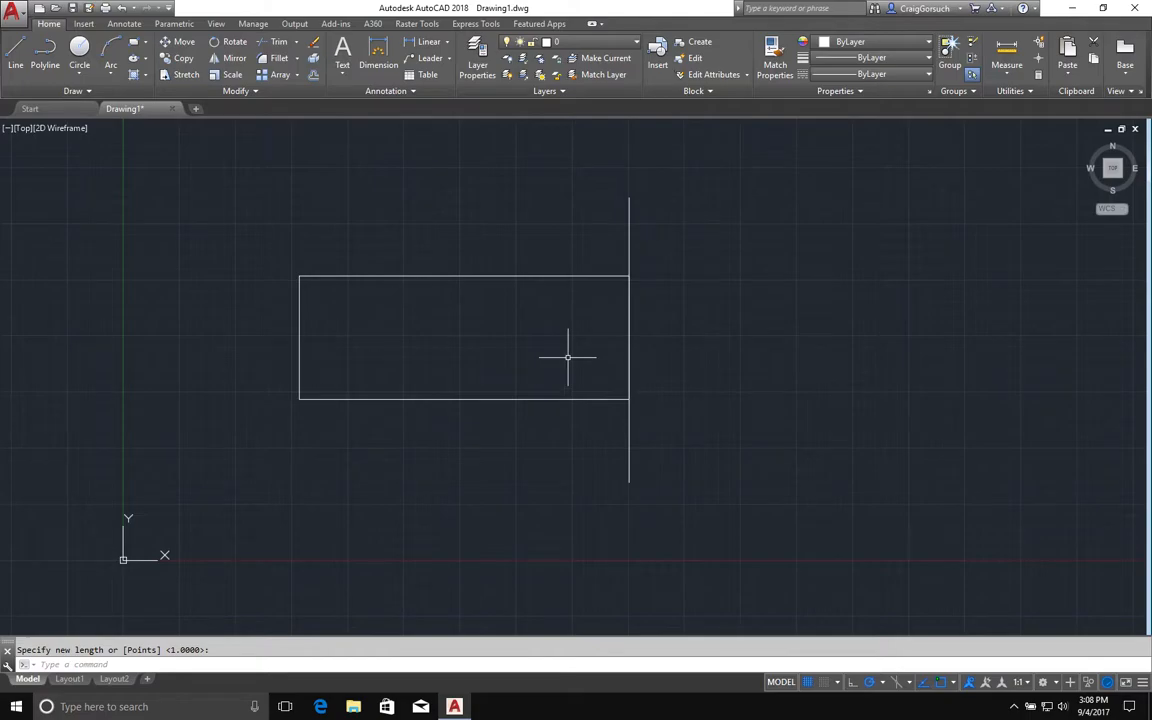